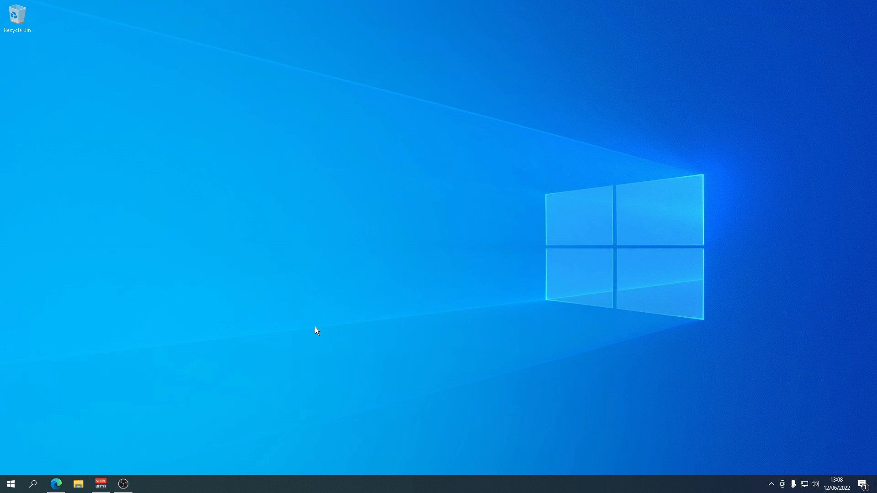
# Open Voicemeeter Banana and enable Auto Restart Audio Engine (All Device).
pyautogui.click(101, 484)
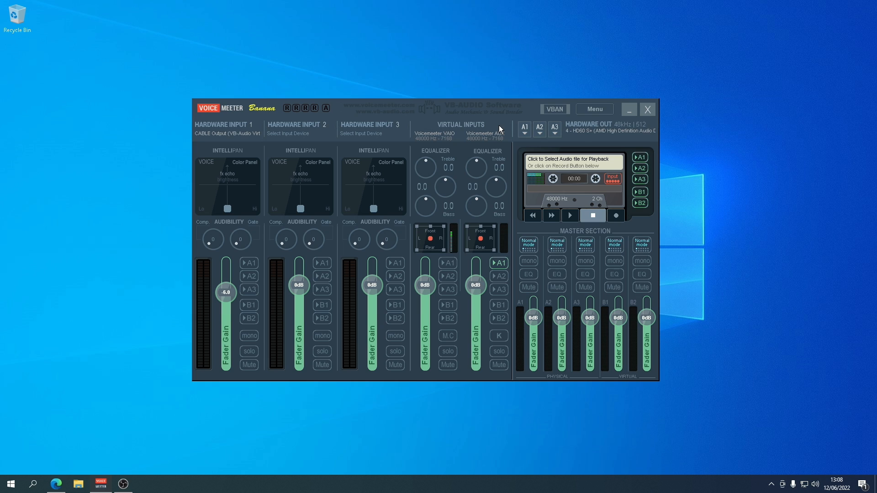
pyautogui.click(594, 111)
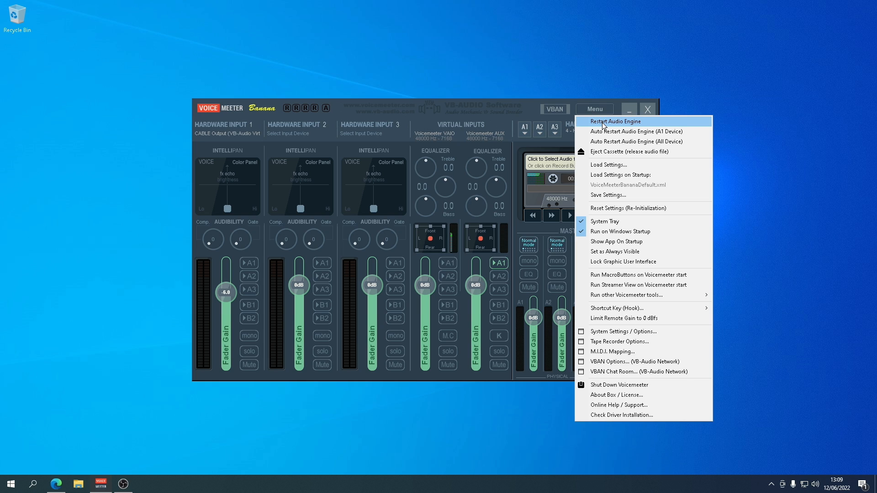
pyautogui.click(617, 143)
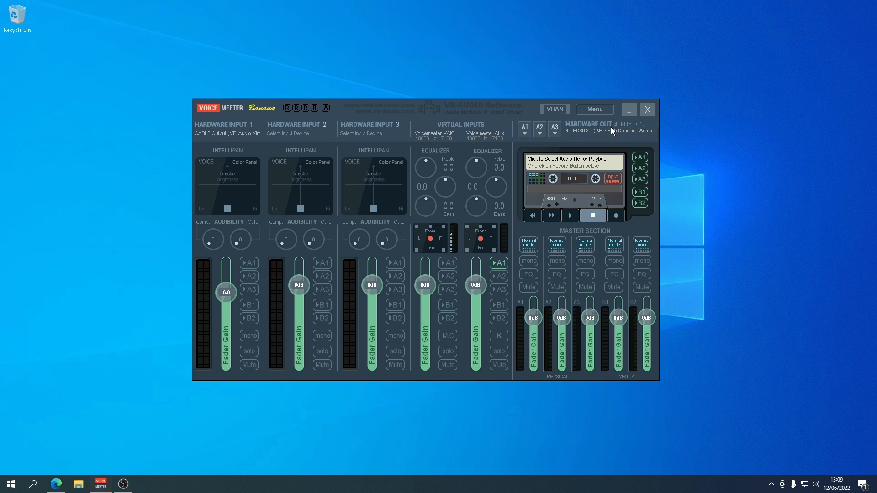
# Check the automatic audio engine restart options and the Run on Windows Startup option.
pyautogui.click(595, 110)
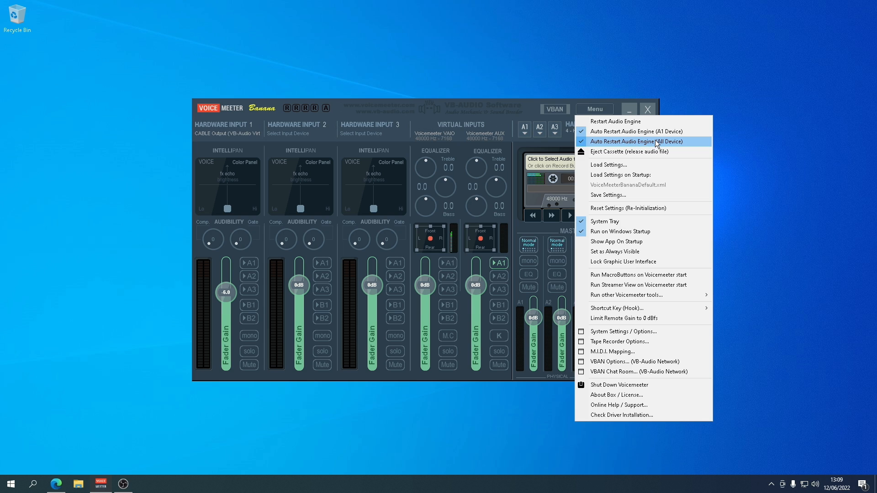
pyautogui.click(525, 118)
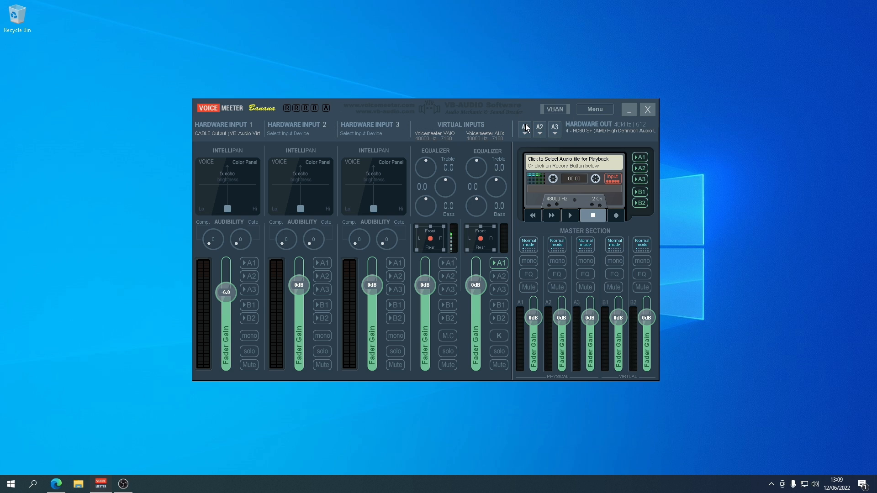
pyautogui.click(595, 116)
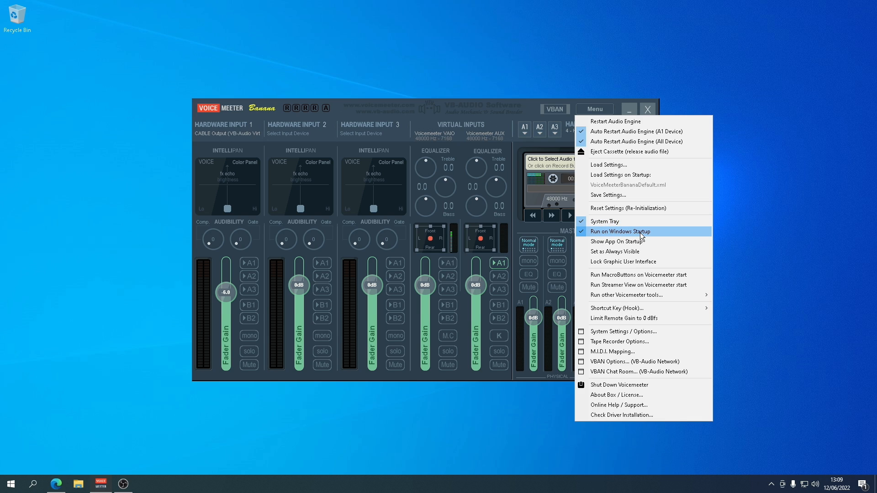
pyautogui.click(518, 120)
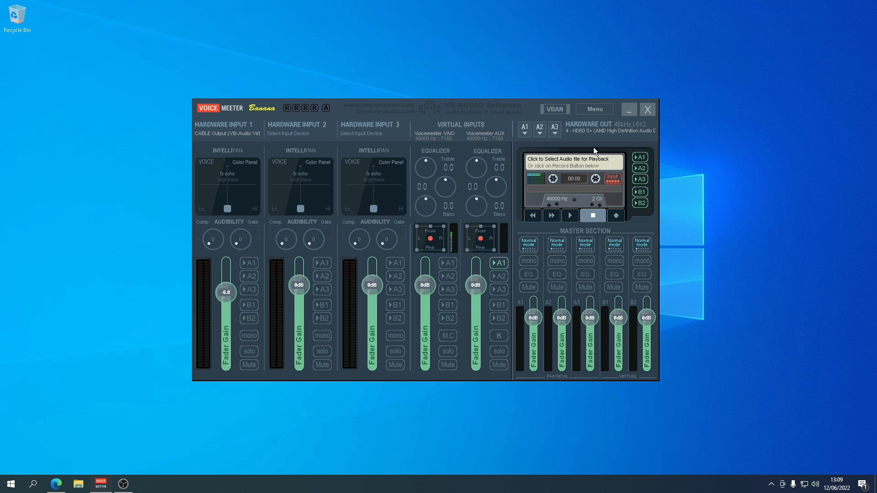
pyautogui.click(584, 113)
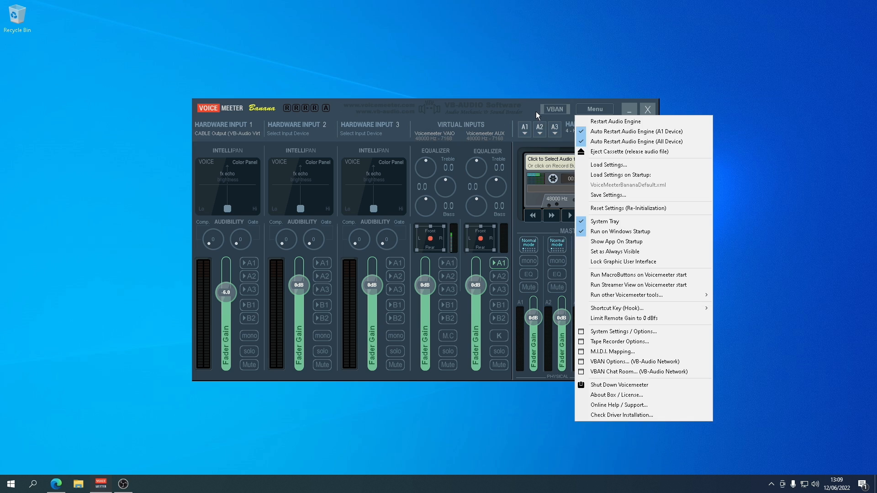
pyautogui.click(511, 108)
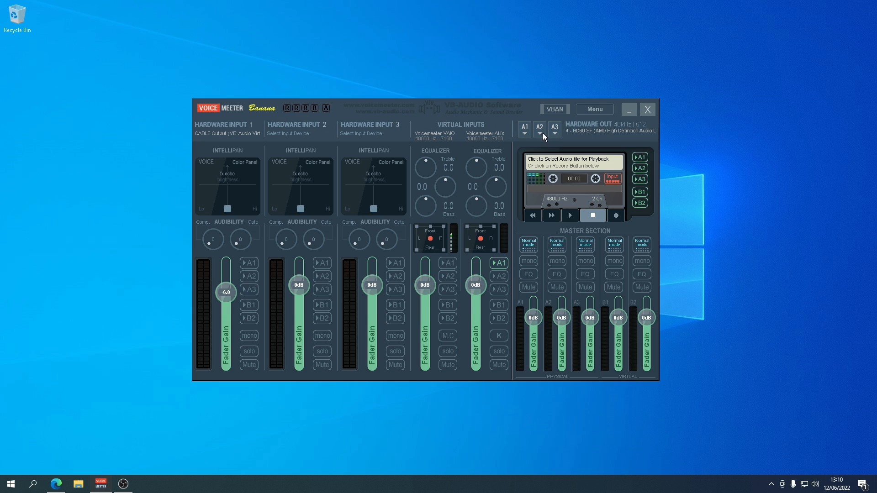
# Review the A1 output device choices and assign WDM: Digital Audio (S/PDIF) (High Definition Audio Device) to hardware output A2.
pyautogui.click(524, 131)
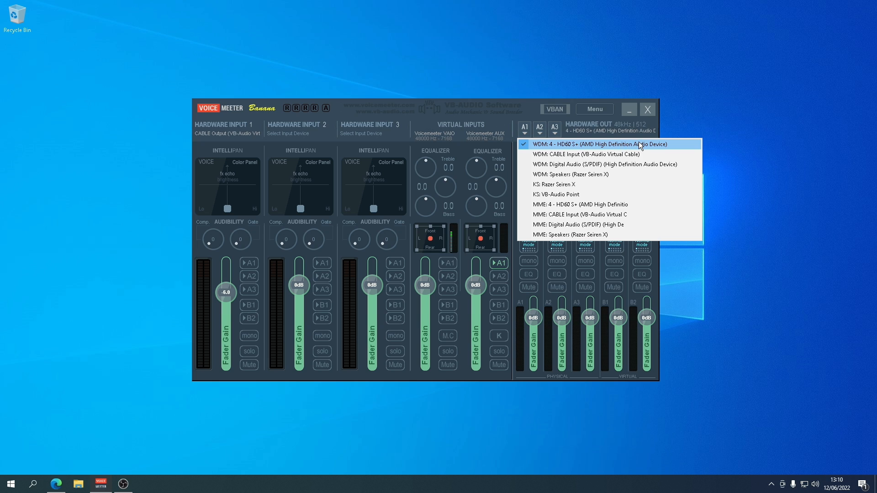
pyautogui.click(522, 103)
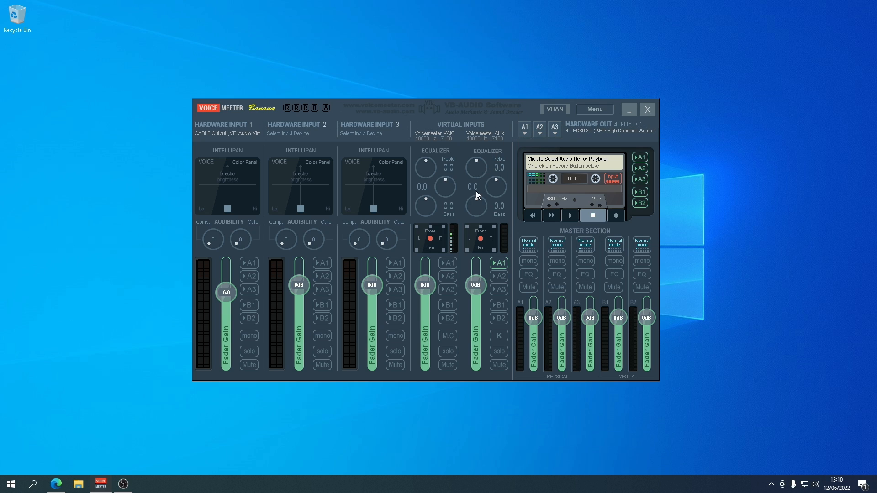
pyautogui.click(539, 129)
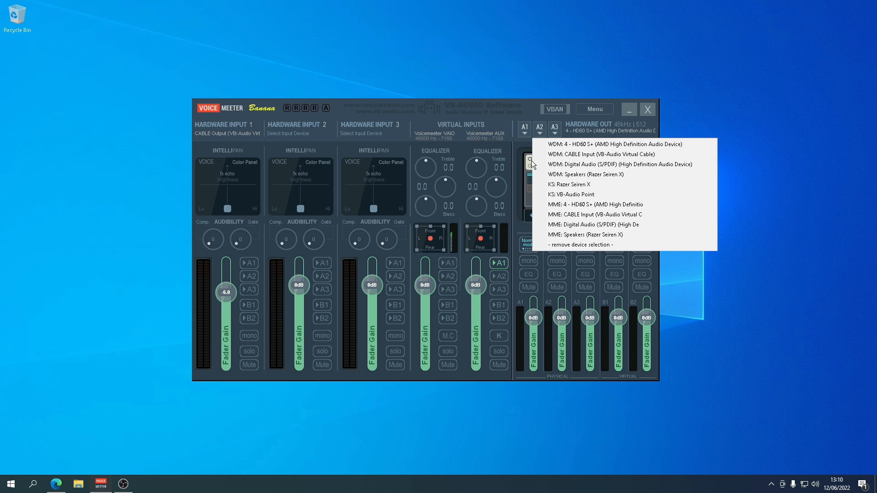
pyautogui.click(577, 165)
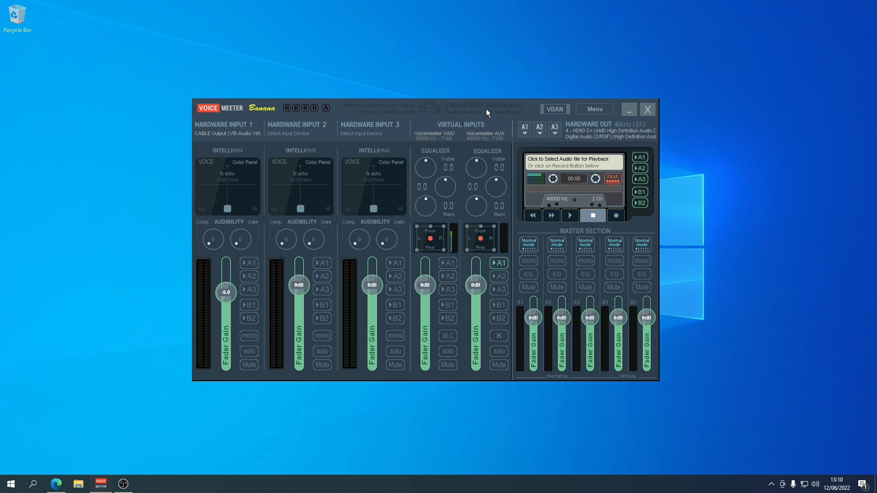
# Rename the Voicemeeter VAIO virtual input strip as System.
pyautogui.moveTo(465, 116); pyautogui.dragTo(475, 114)
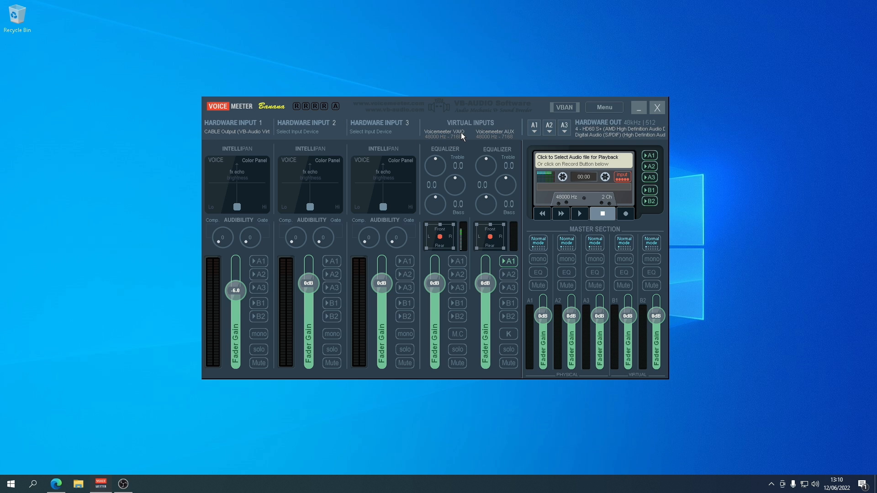
pyautogui.moveTo(504, 108); pyautogui.dragTo(499, 91)
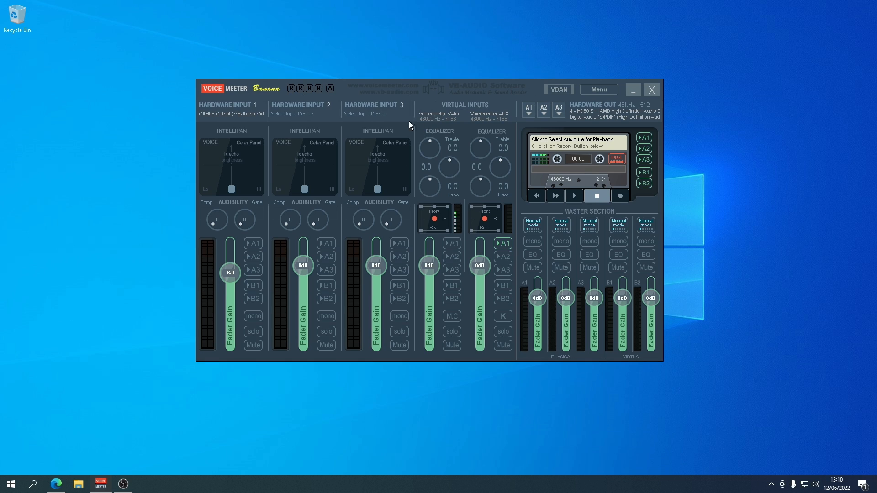
pyautogui.doubleClick(436, 112)
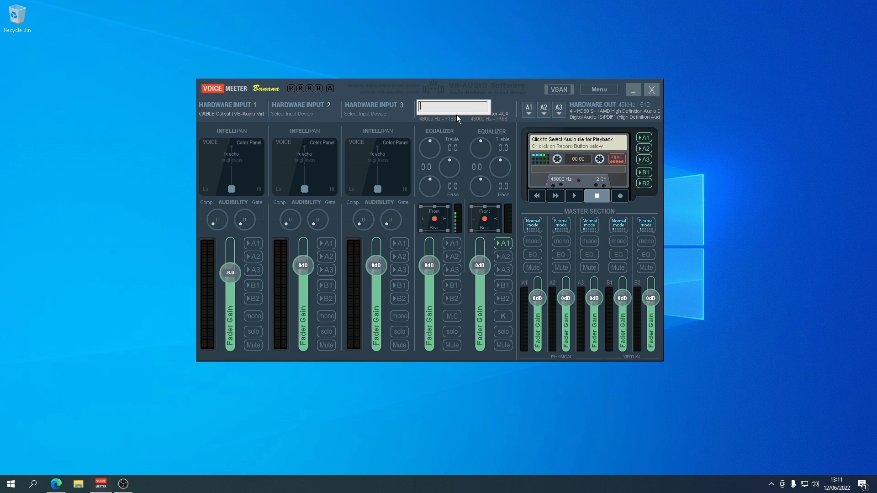
pyautogui.write('System')
pyautogui.press('Return')
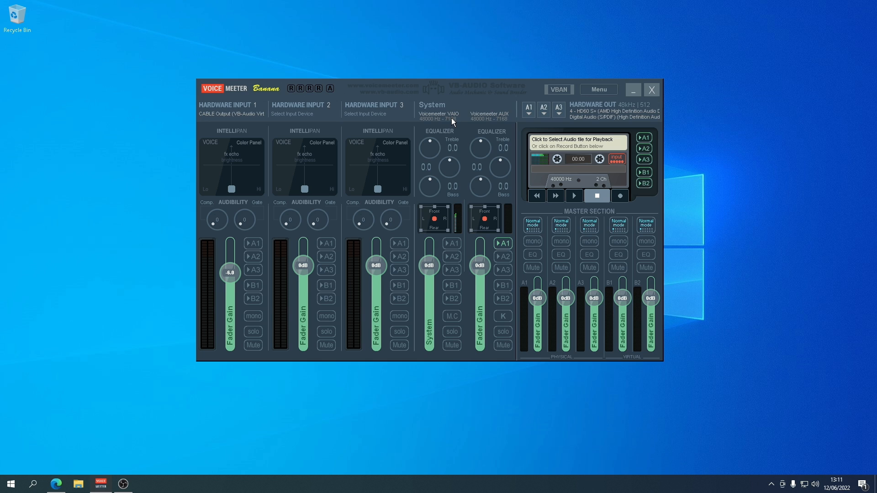
# Rename the Voicemeeter AUX virtual input strip as Game.
pyautogui.doubleClick(487, 109)
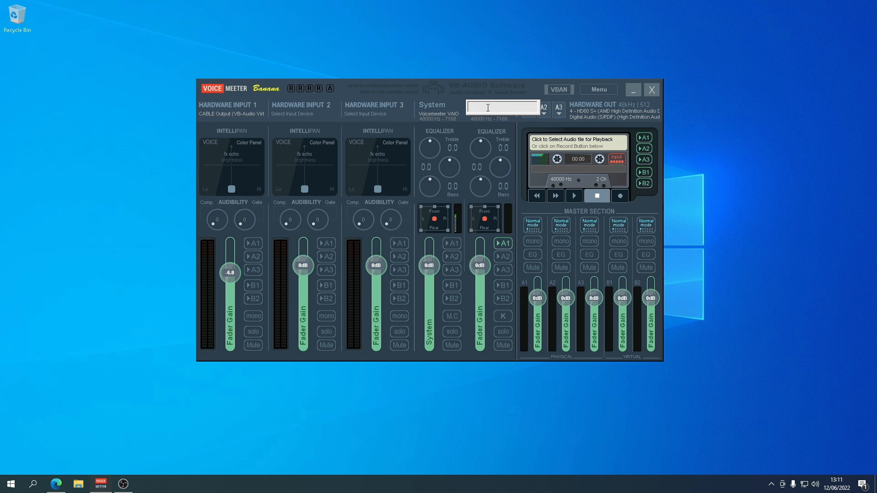
pyautogui.write('F')
pyautogui.press('BackSpace')
pyautogui.write('Gam')
pyautogui.press('BackSpace')
pyautogui.press('BackSpace')
pyautogui.write('am')
pyautogui.press('Return')
pyautogui.moveTo(494, 91); pyautogui.dragTo(509, 85)
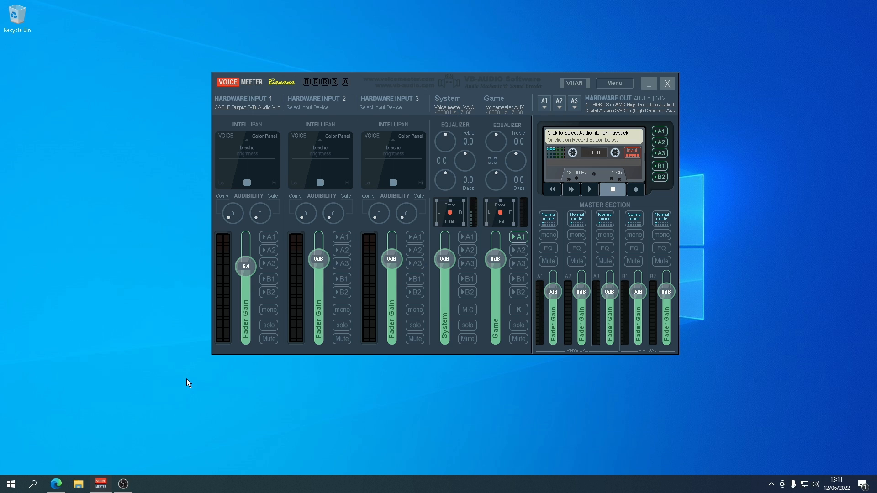
# Open the App volume and device preferences in the Windows sound settings.
pyautogui.click(11, 484)
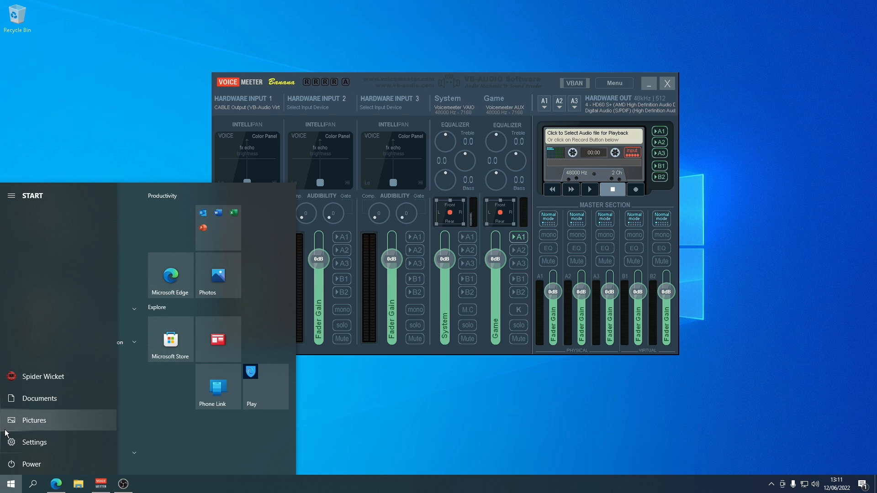
pyautogui.click(11, 442)
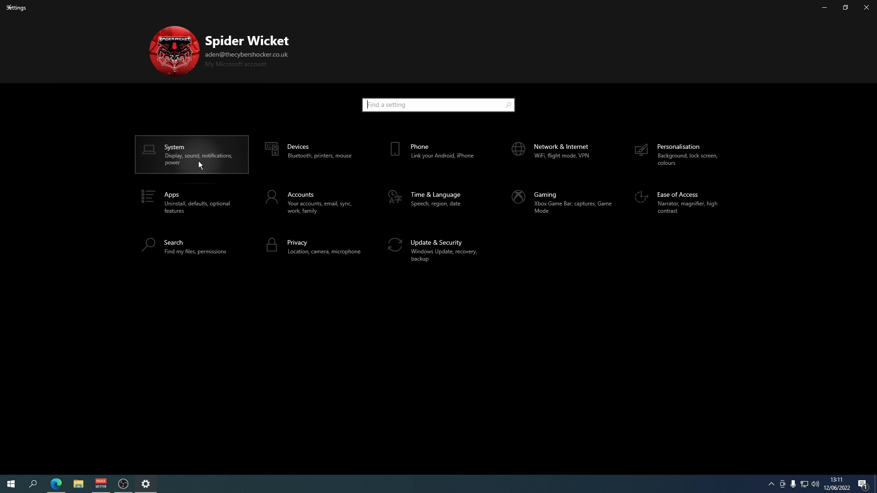
pyautogui.click(198, 161)
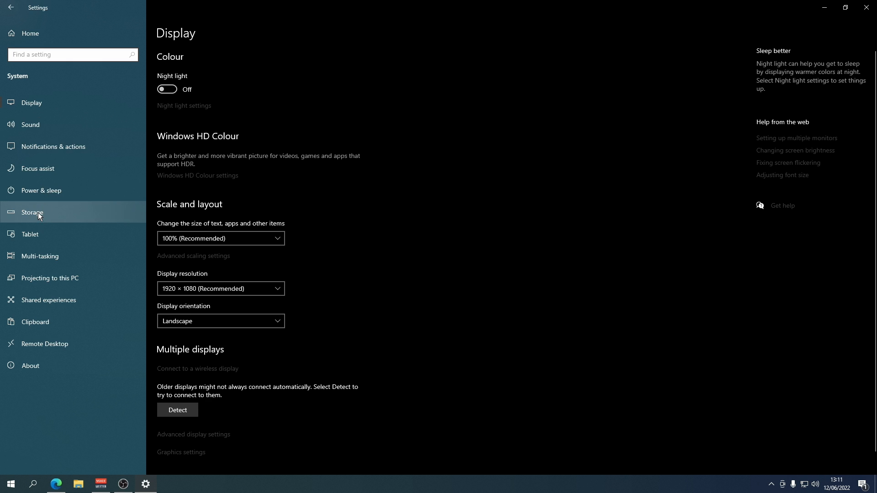
pyautogui.click(34, 127)
pyautogui.scroll(-1, 313, 410)
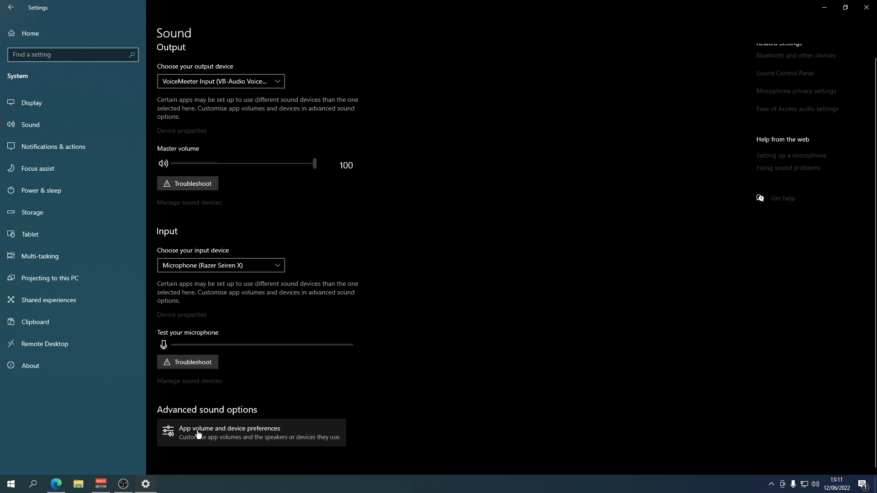
pyautogui.click(243, 431)
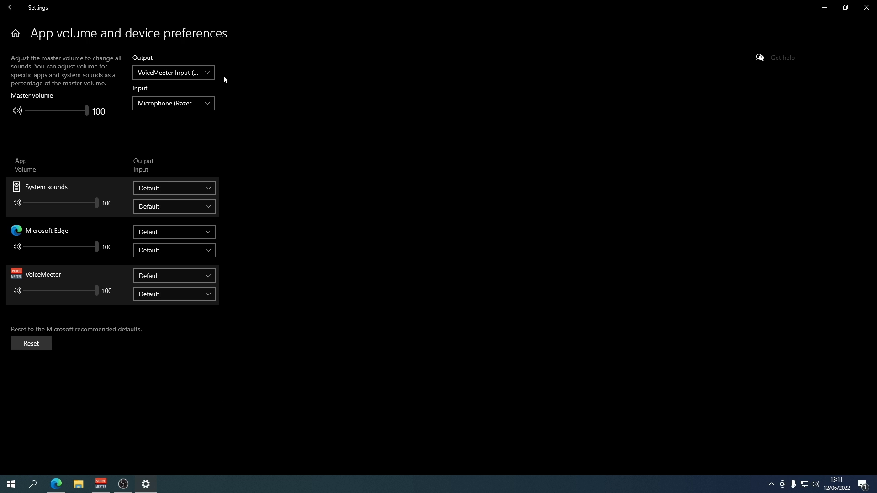
# Set the main output to VoiceMeeter Input (VB-Audio VoiceMeeter VAIO) and Microsoft Edge's output to VoiceMeeter Aux Input (VB-Audio VoiceMeeter AUX VAIO).
pyautogui.click(150, 70)
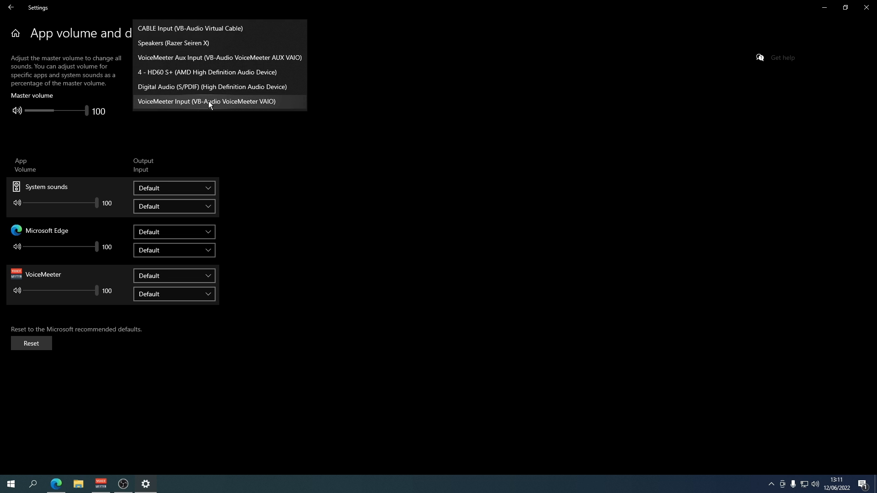
pyautogui.click(251, 101)
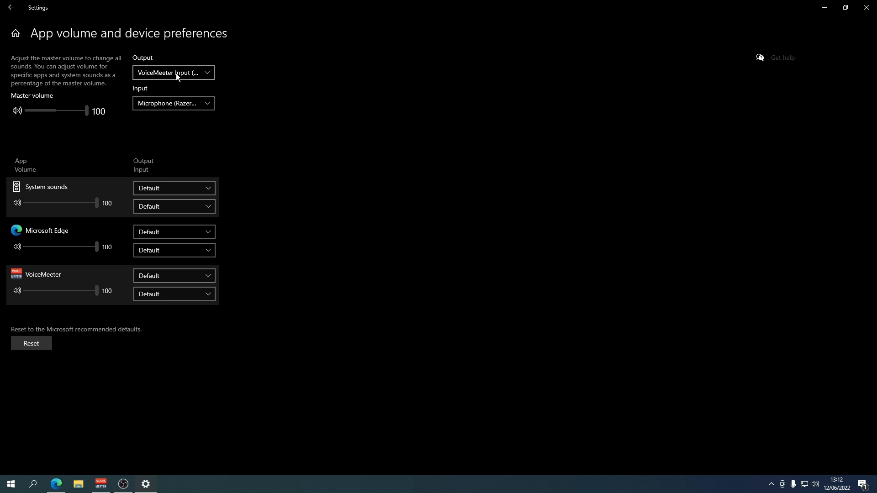
pyautogui.click(183, 232)
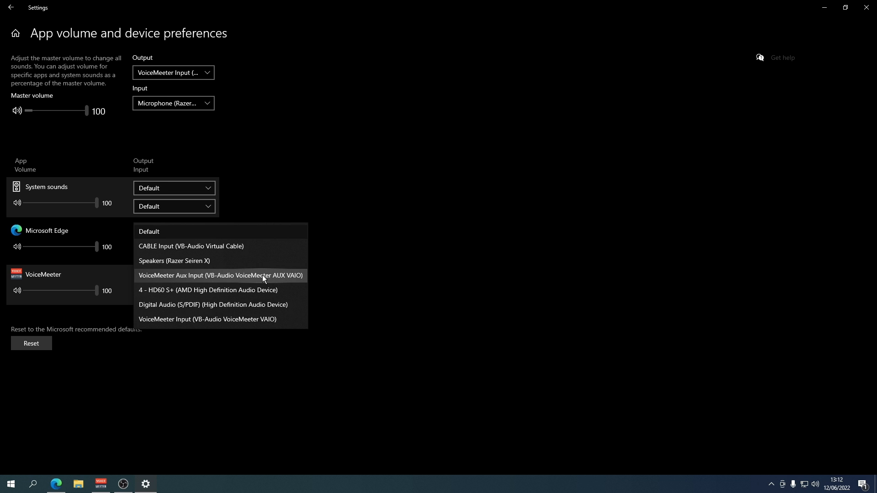
pyautogui.click(285, 276)
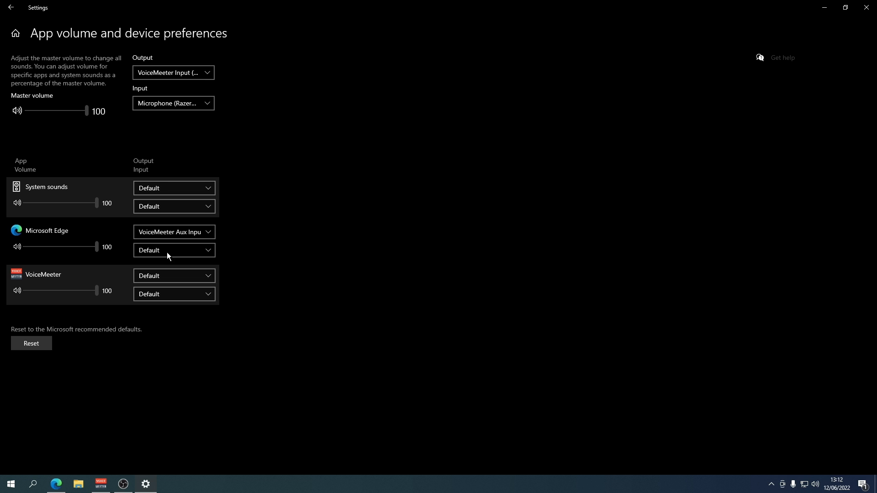
# Switch to Voicemeeter Banana, remove the Hardware Input 1 device and assign WDM: CABLE Output (VB-Audio Virtual Cable) to that input.
pyautogui.click(101, 484)
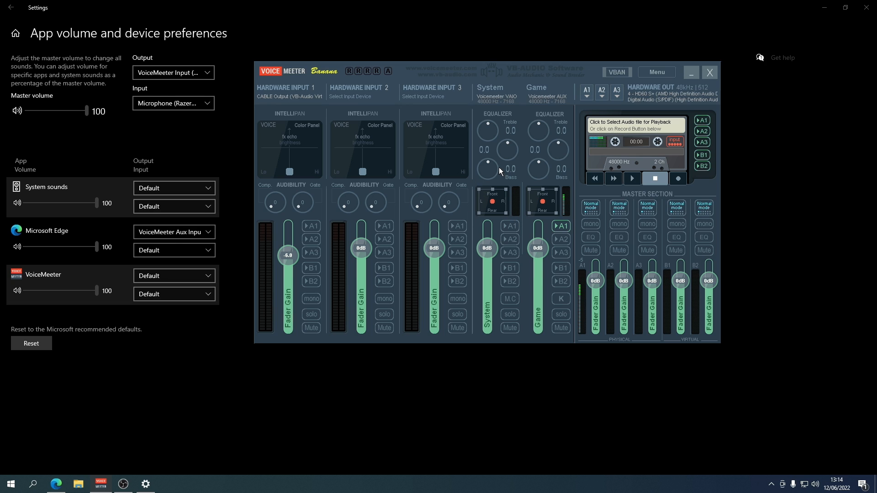
pyautogui.moveTo(512, 75); pyautogui.dragTo(533, 73)
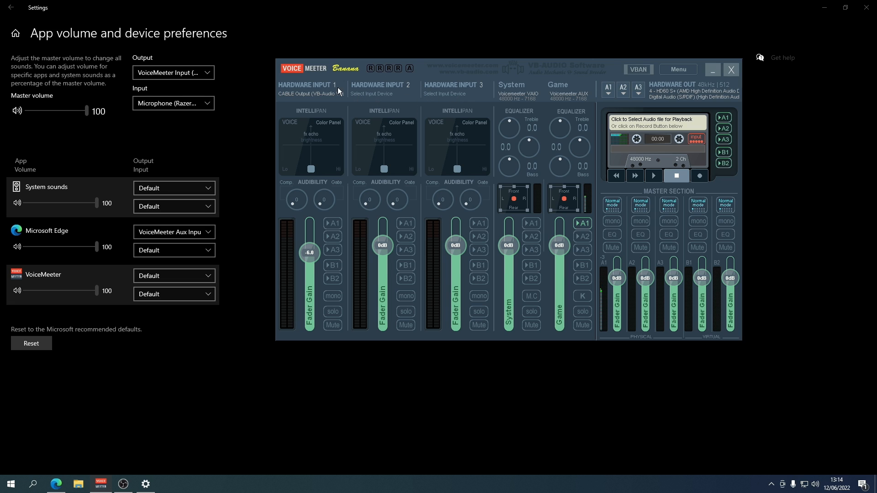
pyautogui.click(316, 94)
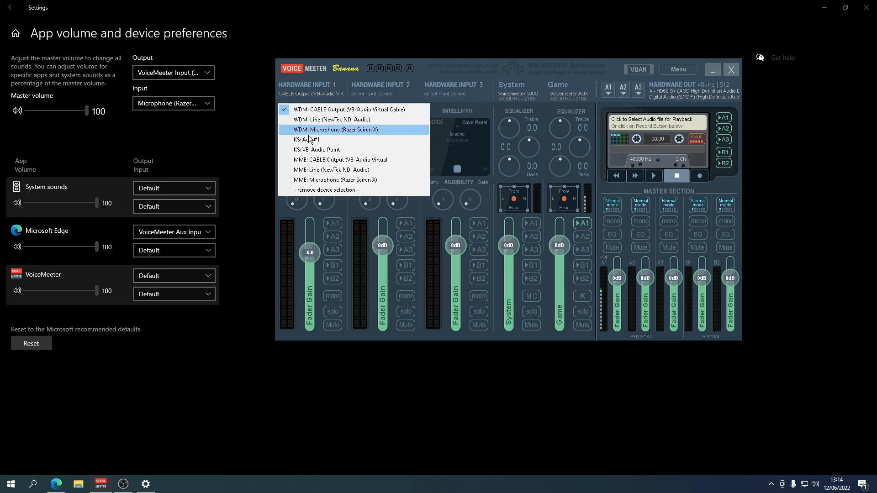
pyautogui.click(340, 243)
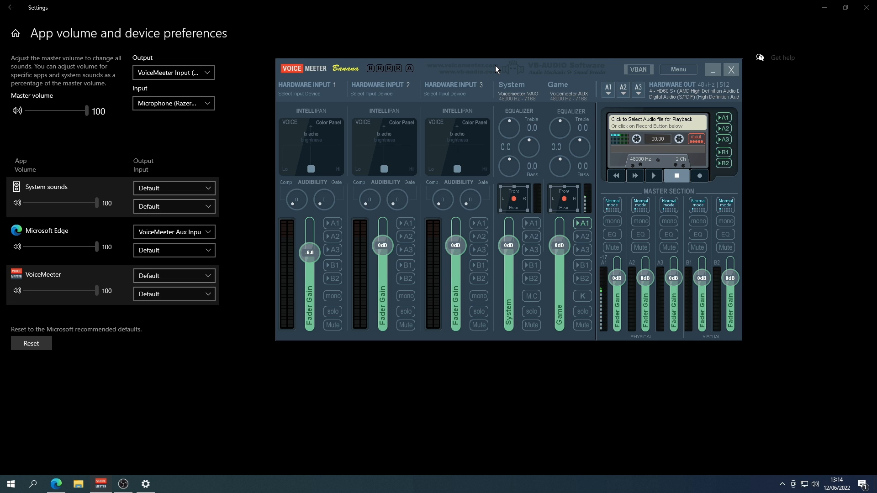
pyautogui.moveTo(495, 64); pyautogui.dragTo(469, 75)
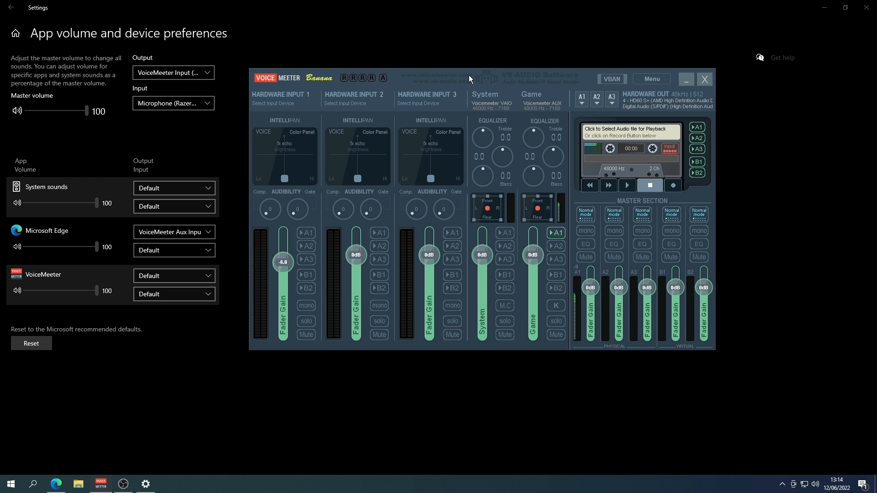
pyautogui.click(290, 102)
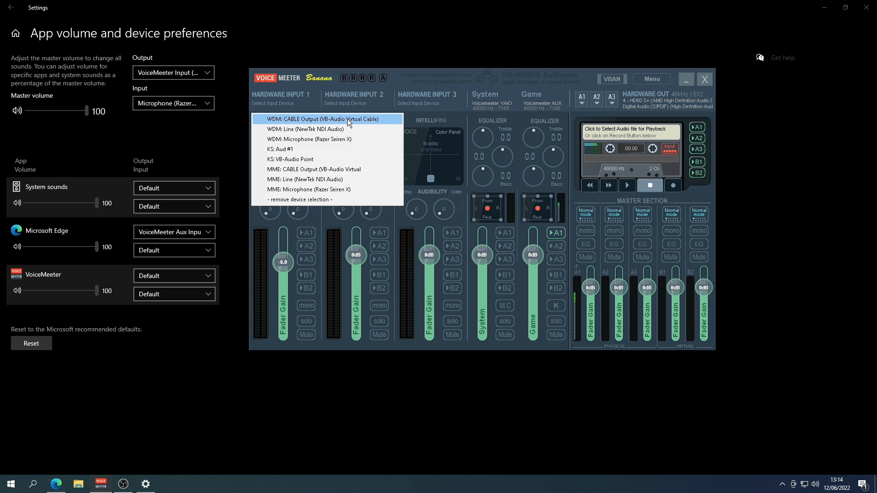
pyautogui.click(371, 119)
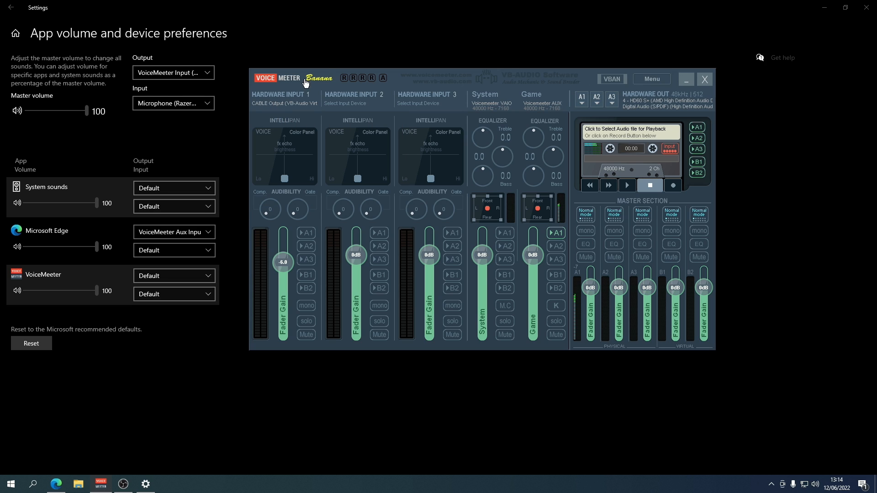
# Switch to the app volume and device preferences and review the output devices available for Microsoft Edge and VoiceMeeter.
pyautogui.click(388, 23)
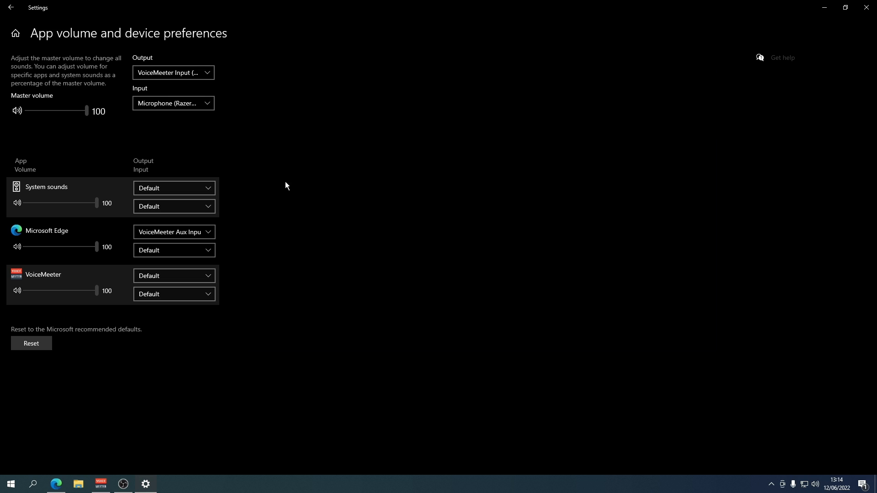
pyautogui.click(207, 235)
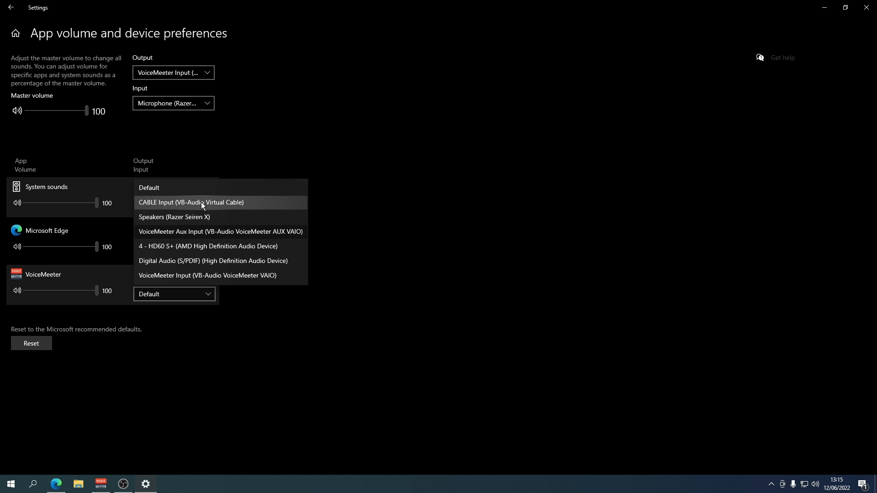
pyautogui.click(600, 216)
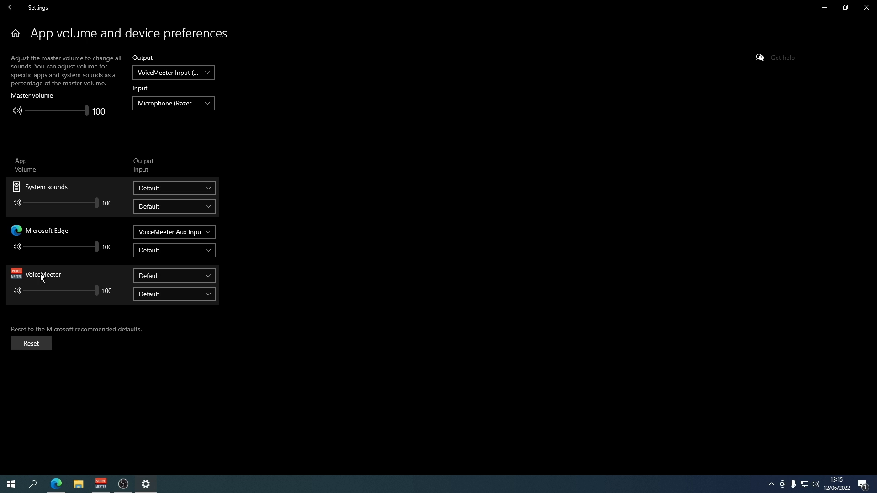
pyautogui.click(196, 274)
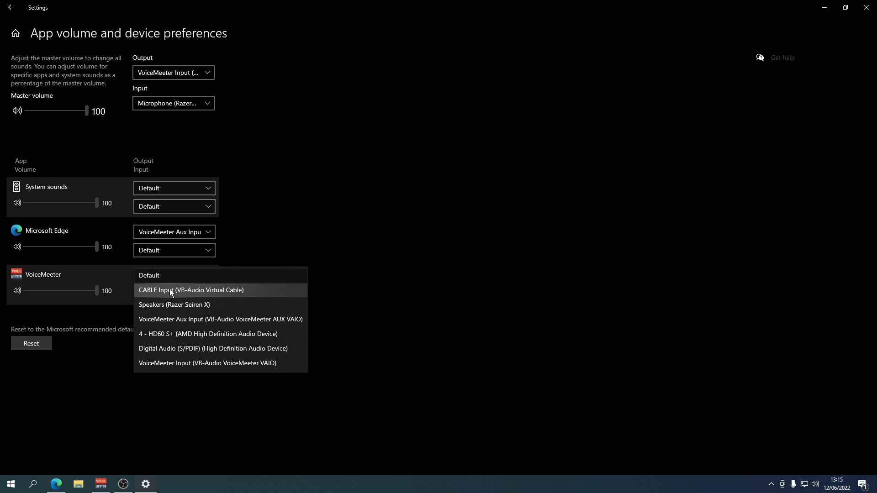
pyautogui.click(168, 275)
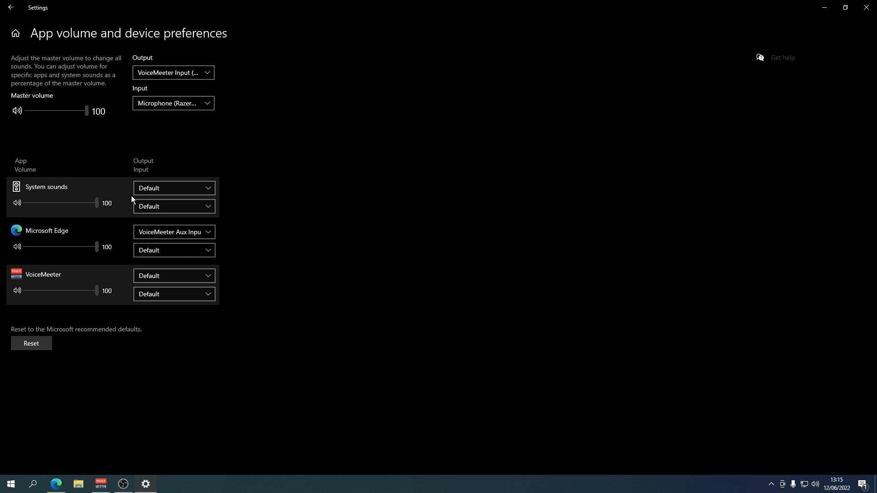
# Return to Voicemeeter Banana, toggle the Game strip's A1 routing off and on, and view the device choices for hardware output A2.
pyautogui.click(824, 8)
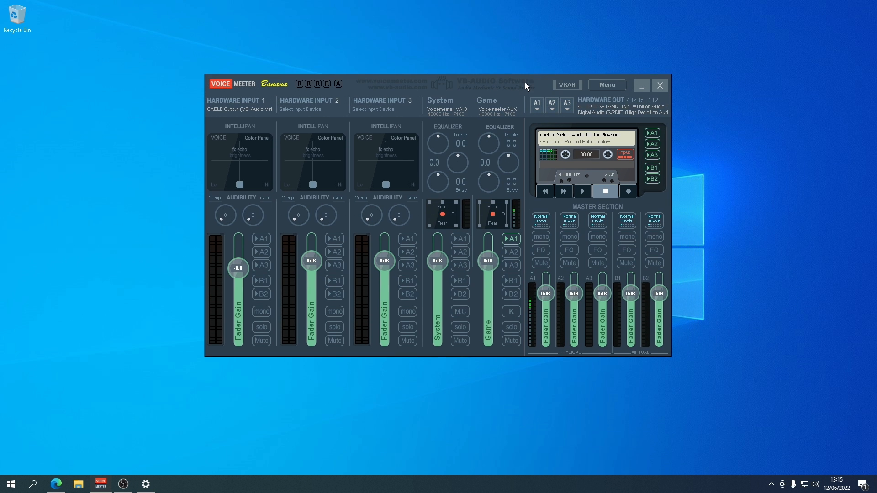
pyautogui.moveTo(525, 83); pyautogui.dragTo(512, 91)
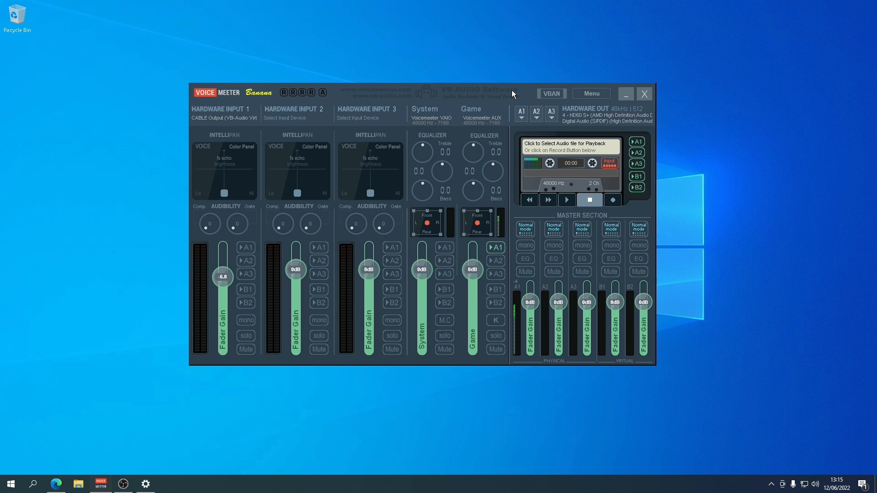
pyautogui.click(496, 248)
pyautogui.click(497, 248)
pyautogui.click(536, 114)
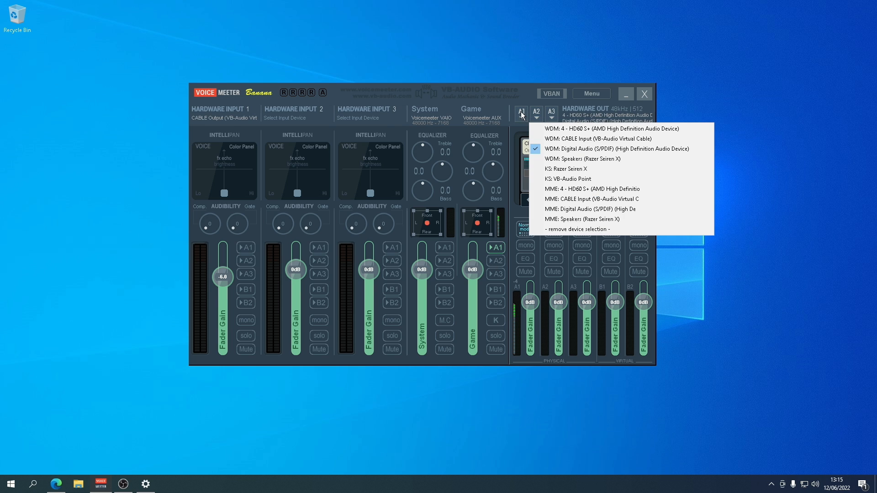
pyautogui.click(519, 90)
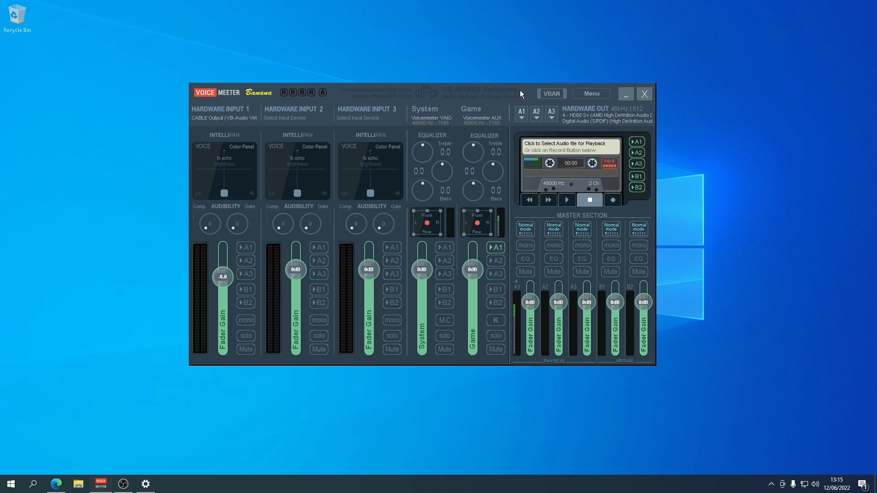
# Try routing the Game strip to output A2 instead of A1, and restore the A1 routing.
pyautogui.click(497, 248)
pyautogui.click(498, 260)
pyautogui.click(496, 259)
pyautogui.click(496, 248)
# Switch to OBS and add a new Audio Output Capture source named Game.
pyautogui.click(122, 484)
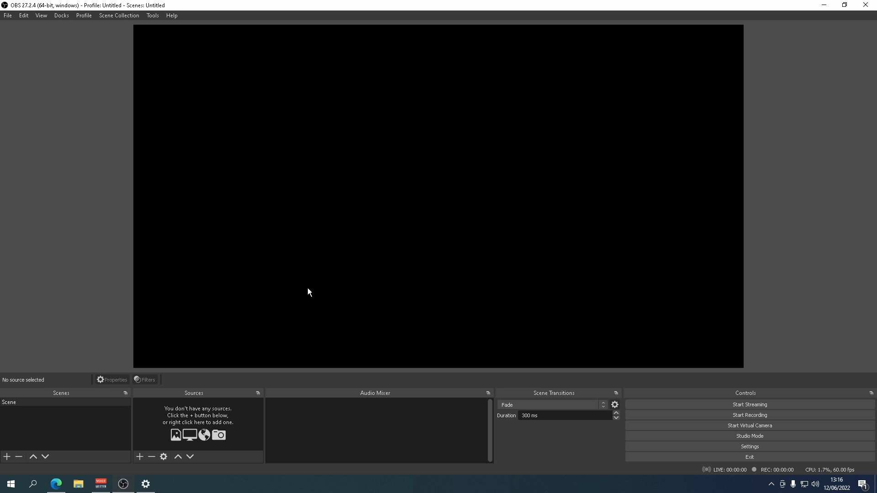
pyautogui.click(141, 457)
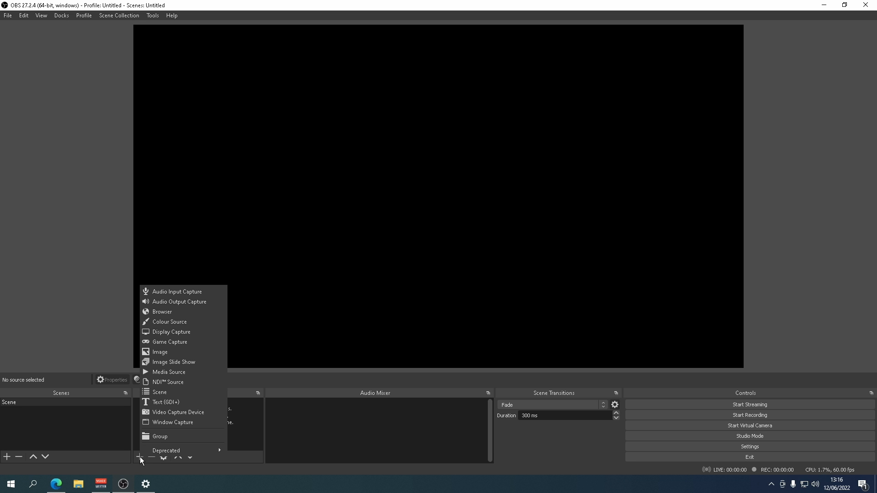
pyautogui.click(163, 301)
pyautogui.click(444, 190)
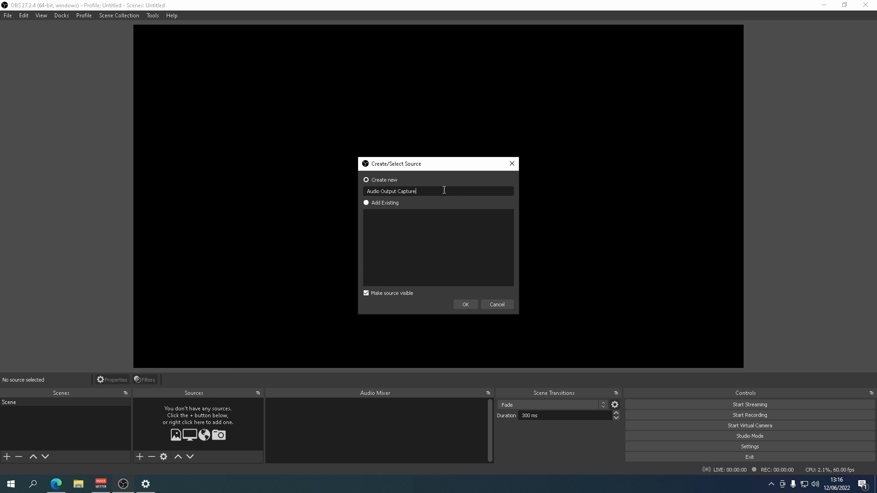
pyautogui.moveTo(444, 190); pyautogui.dragTo(365, 191)
pyautogui.write('Game')
pyautogui.click(462, 304)
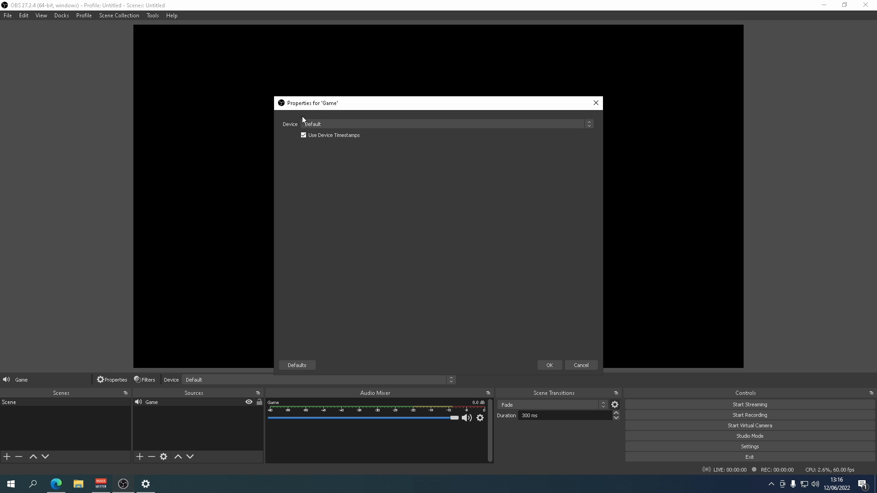
# Set the Game source's device to VoiceMeeter Aux Input (VB-Audio VoiceMeeter AUX VAIO), checking the Game strip's assignment in Voicemeeter Banana.
pyautogui.click(358, 127)
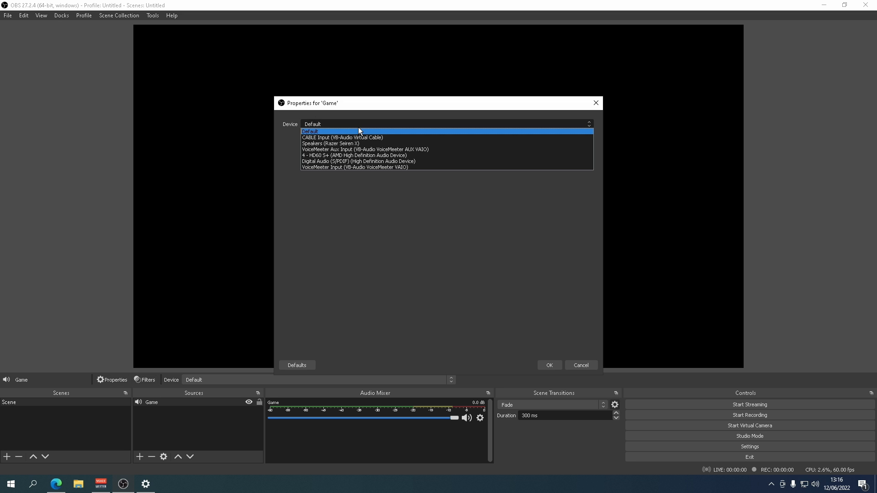
pyautogui.click(359, 188)
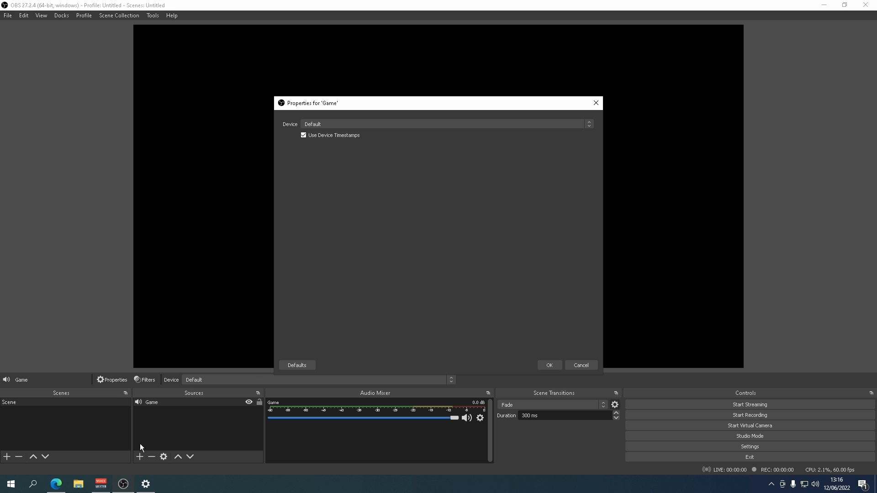
pyautogui.click(100, 483)
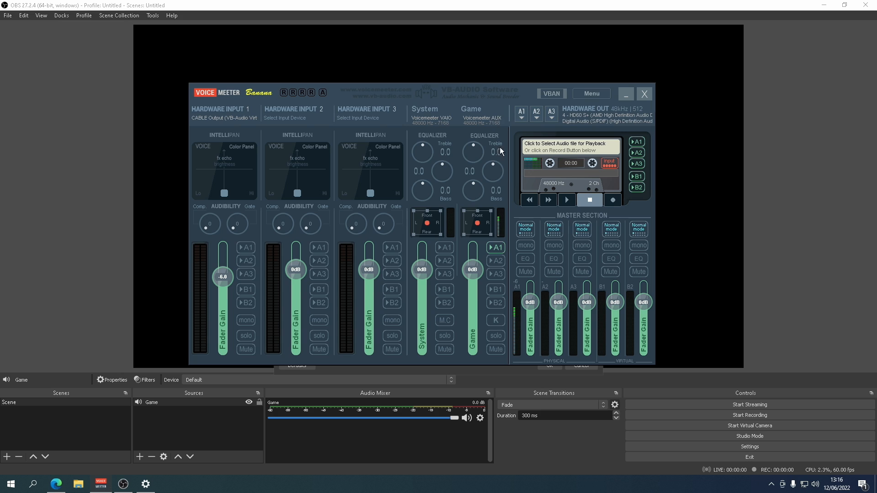
pyautogui.click(626, 94)
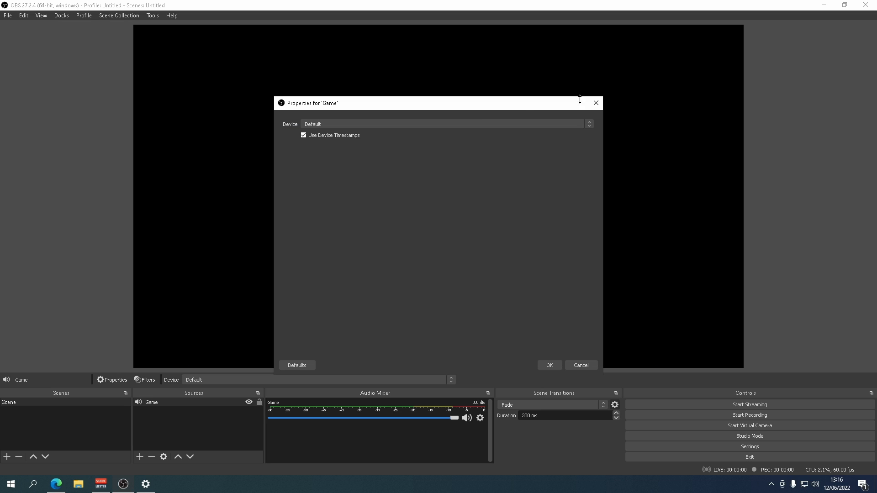
pyautogui.click(361, 126)
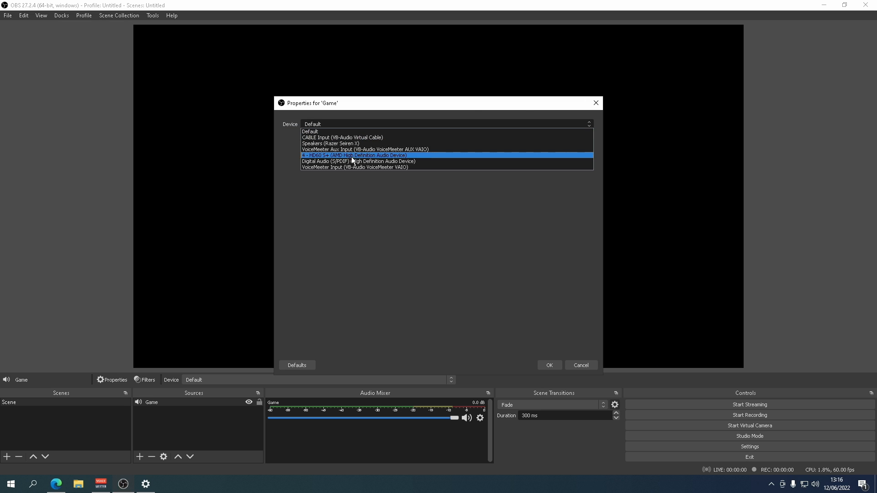
pyautogui.click(421, 150)
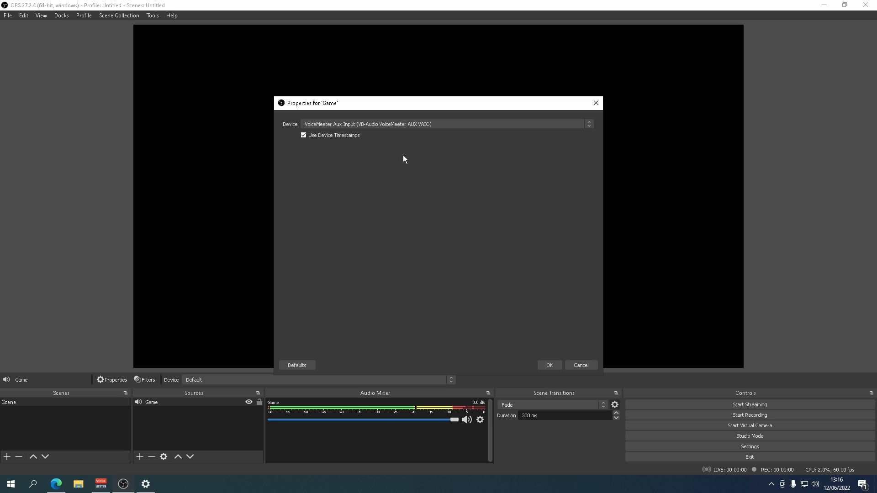
pyautogui.click(549, 366)
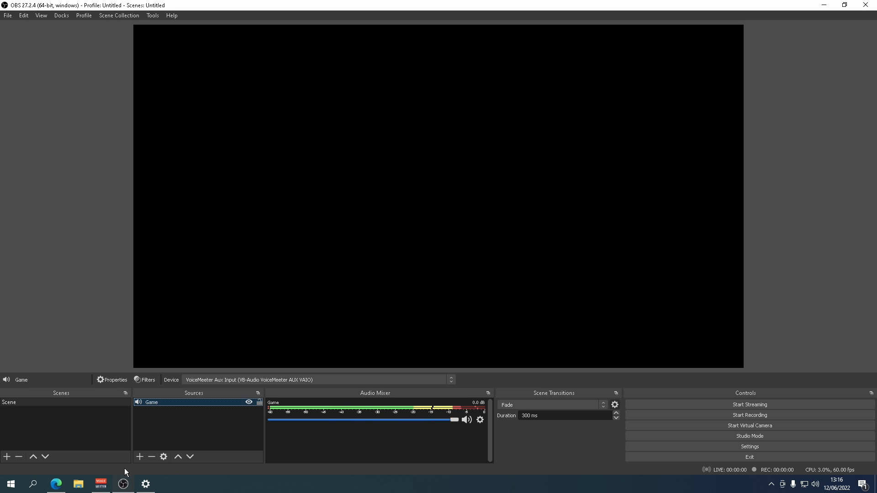
# Lower the Game strip's fader in Voicemeeter Banana to about -11.2 dB and the Game source's volume in OBS to about -24.5 dB.
pyautogui.click(100, 484)
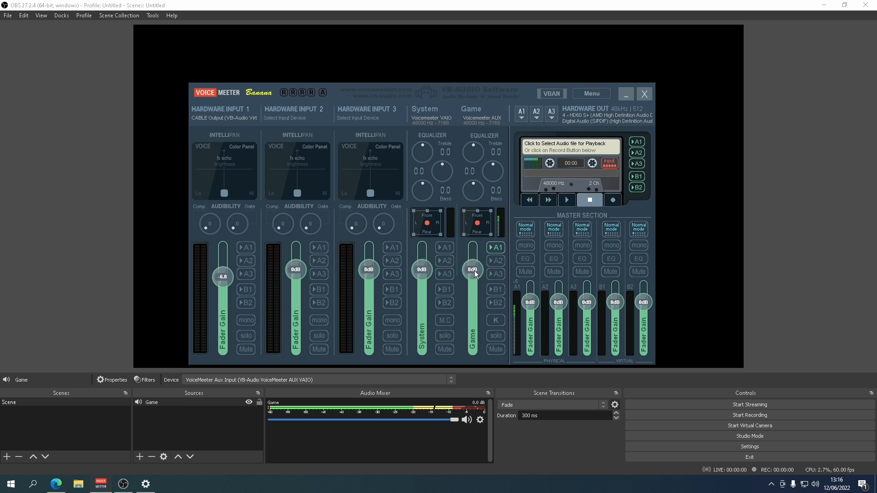
pyautogui.moveTo(472, 279)
pyautogui.mouseDown()
pyautogui.moveTo(462, 367)
pyautogui.moveTo(478, 268)
pyautogui.mouseUp()
pyautogui.click(625, 94)
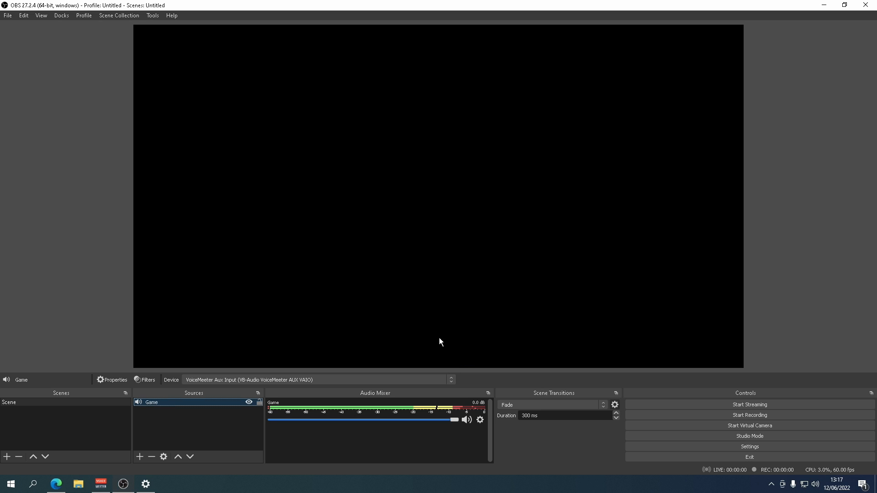
pyautogui.moveTo(454, 420); pyautogui.dragTo(348, 423)
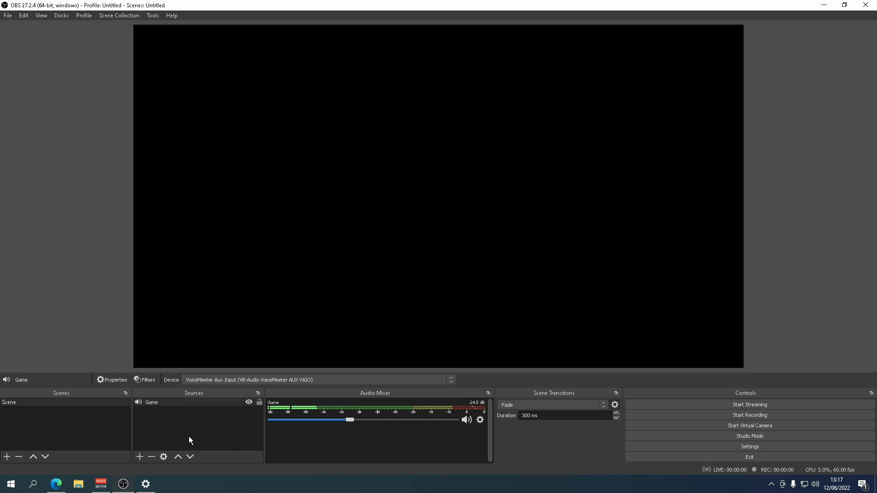
# Add an Audio Output Capture source named Spotify with CABLE Input (VB-Audio Virtual Cable) as its device.
pyautogui.click(141, 454)
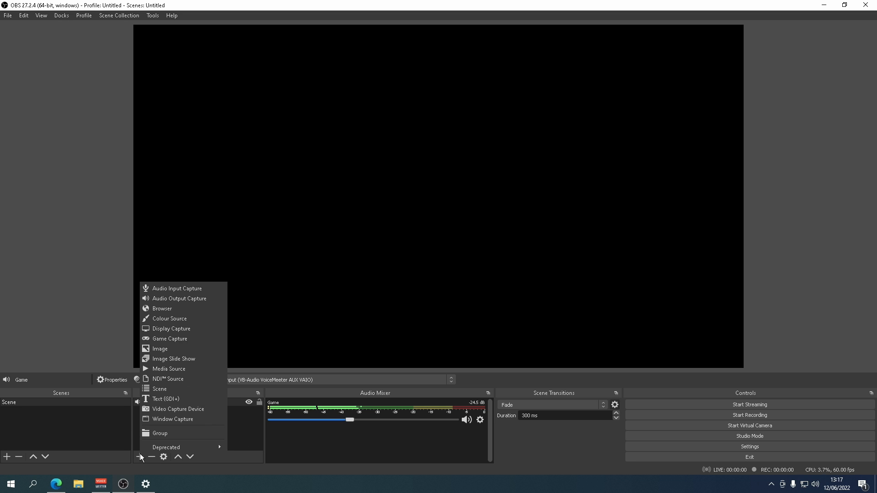
pyautogui.click(158, 298)
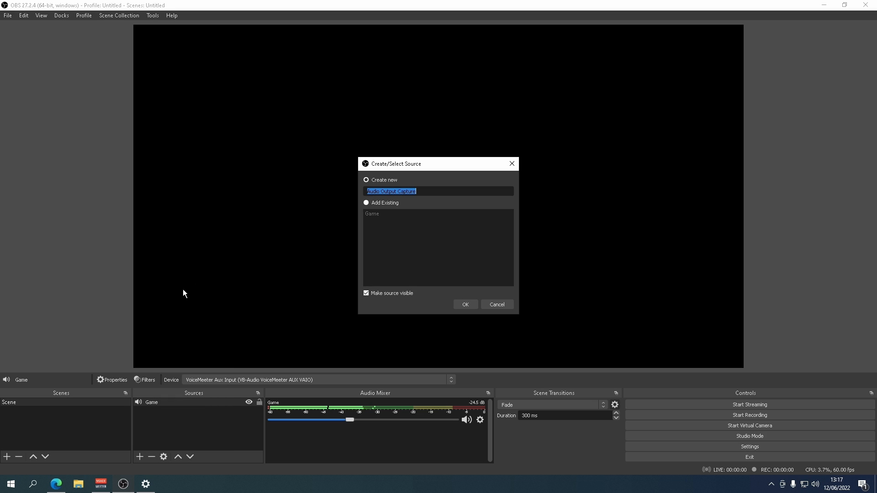
pyautogui.click(434, 192)
pyautogui.moveTo(418, 192); pyautogui.dragTo(364, 193)
pyautogui.write('Spotify')
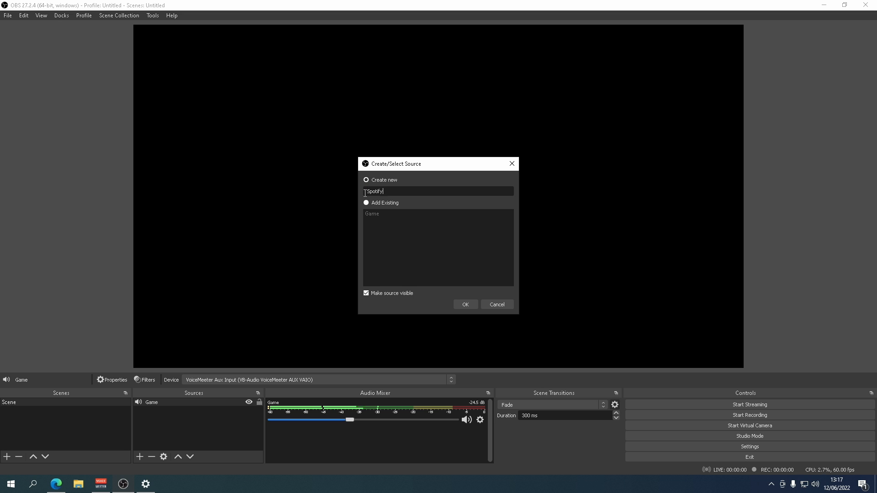
pyautogui.click(474, 303)
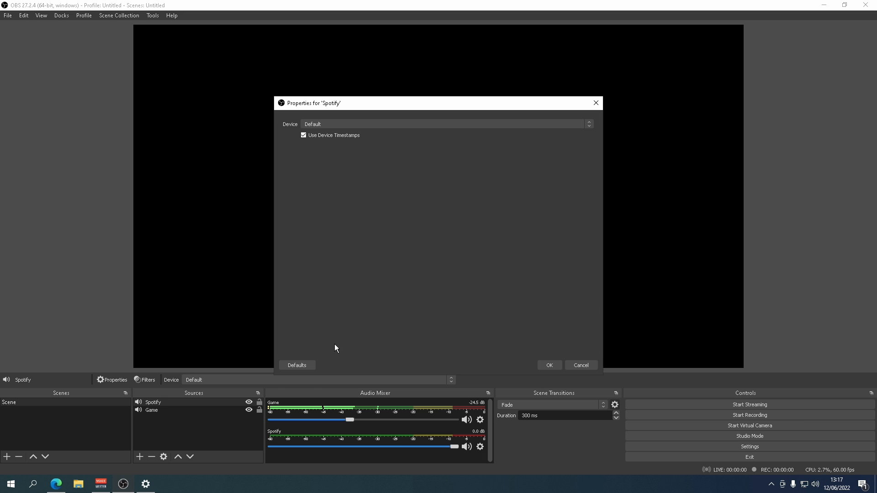
pyautogui.click(364, 123)
pyautogui.click(341, 138)
pyautogui.click(546, 365)
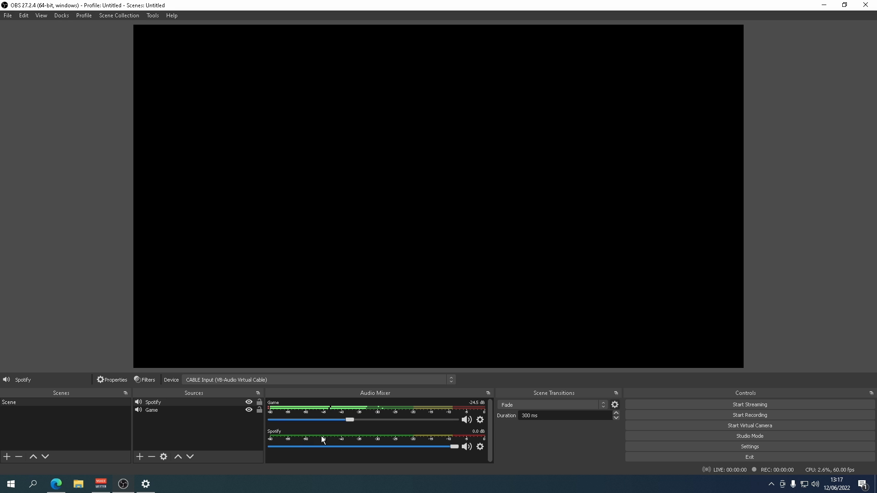
# Compare the input strips and routing in Voicemeeter Banana with the Game and Spotify sources in the OBS audio mixer.
pyautogui.click(824, 5)
pyautogui.click(101, 483)
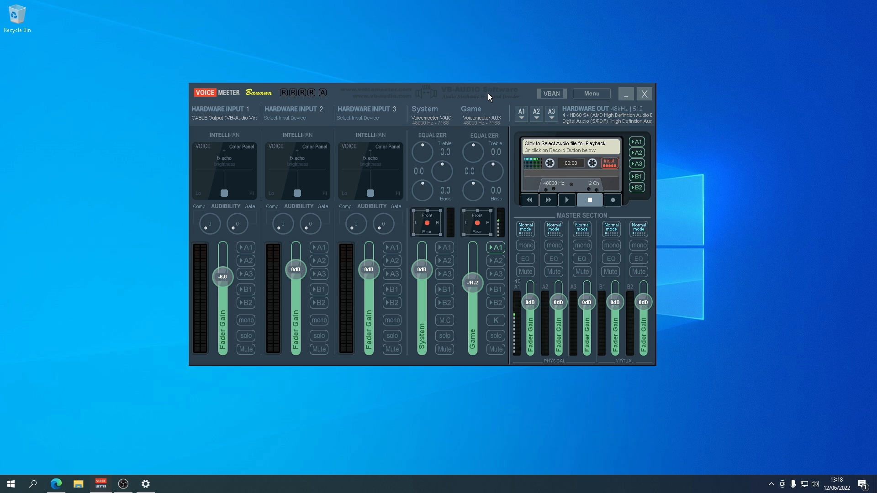
pyautogui.moveTo(488, 93); pyautogui.dragTo(458, 81)
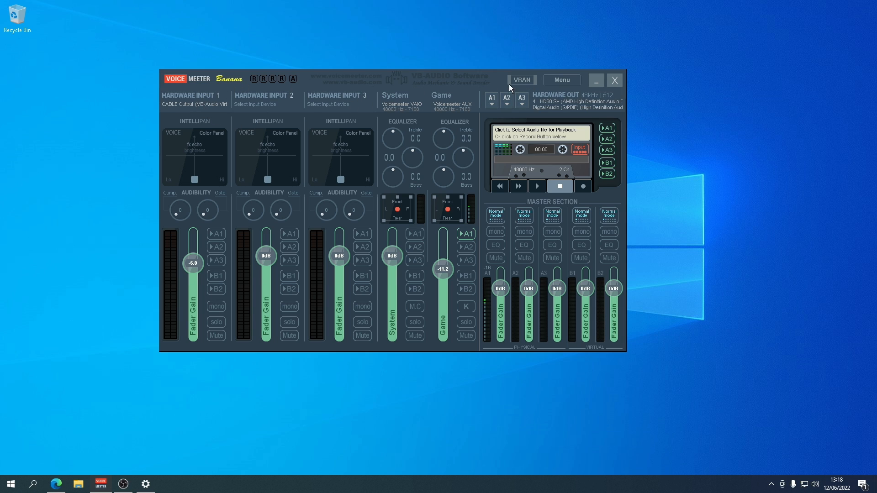
pyautogui.moveTo(509, 85)
pyautogui.mouseDown()
pyautogui.moveTo(490, 78)
pyautogui.moveTo(490, 91)
pyautogui.moveTo(511, 97)
pyautogui.mouseUp()
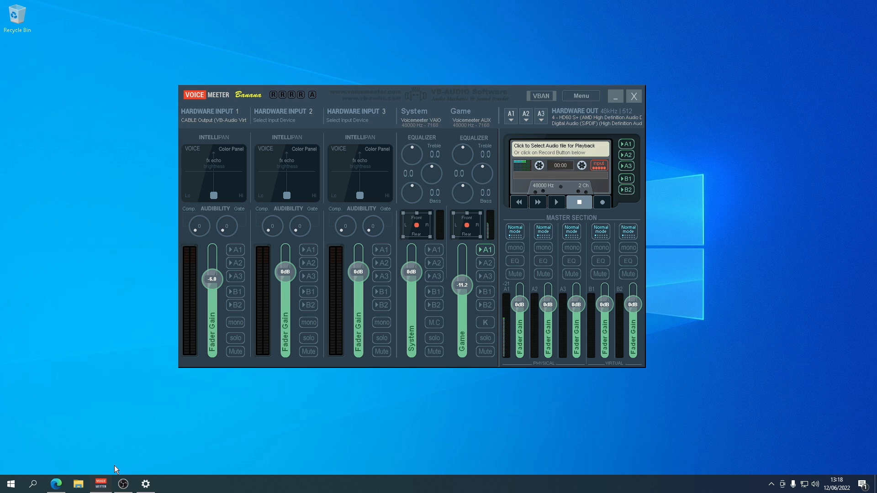
pyautogui.click(123, 483)
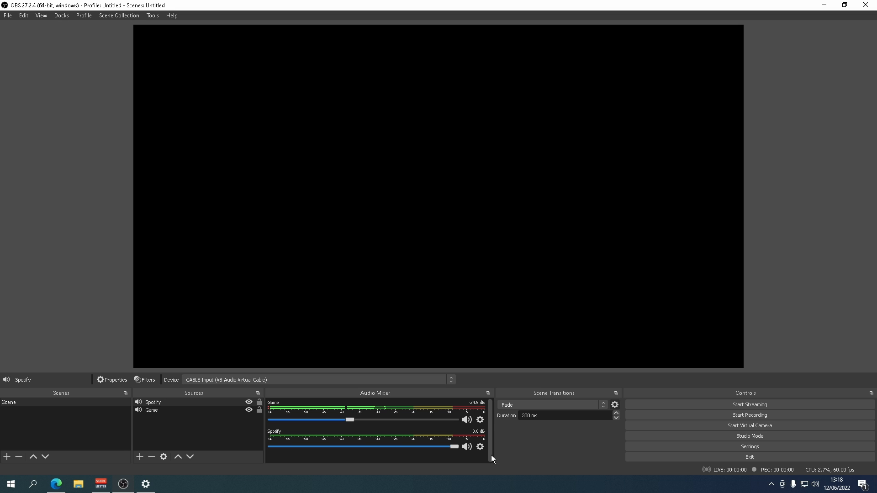
pyautogui.click(100, 483)
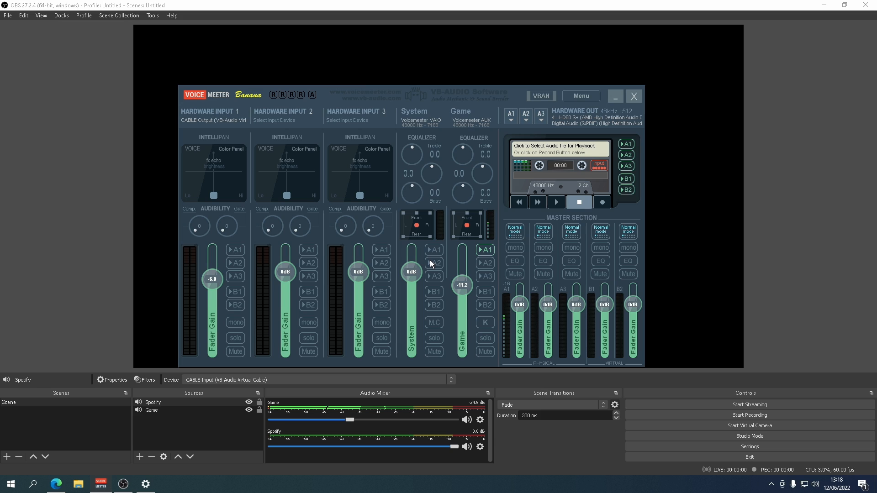
pyautogui.click(614, 97)
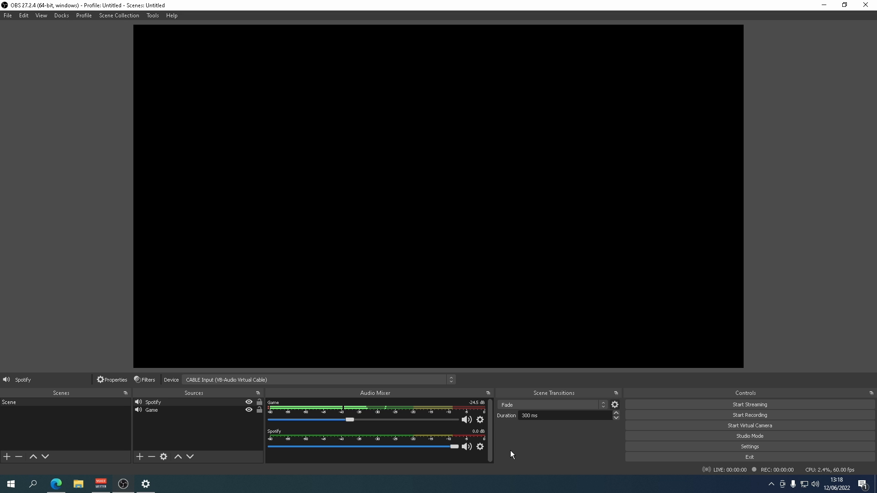
pyautogui.click(111, 483)
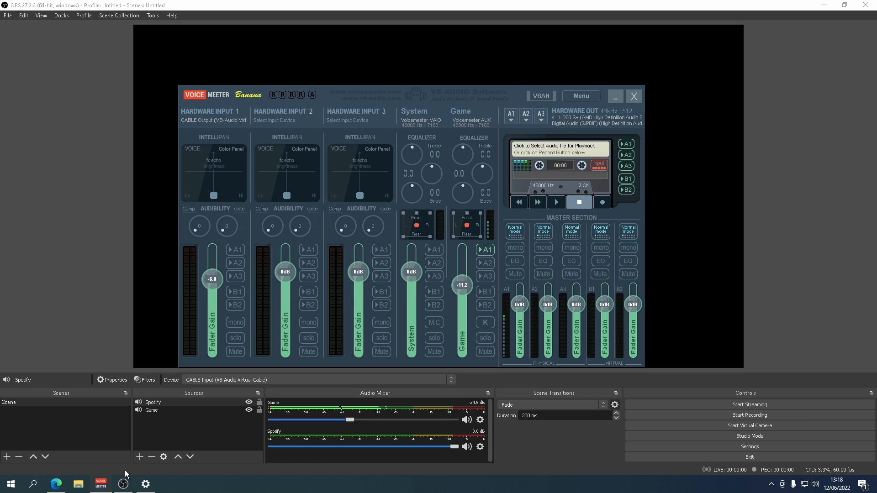
pyautogui.moveTo(494, 94); pyautogui.dragTo(508, 88)
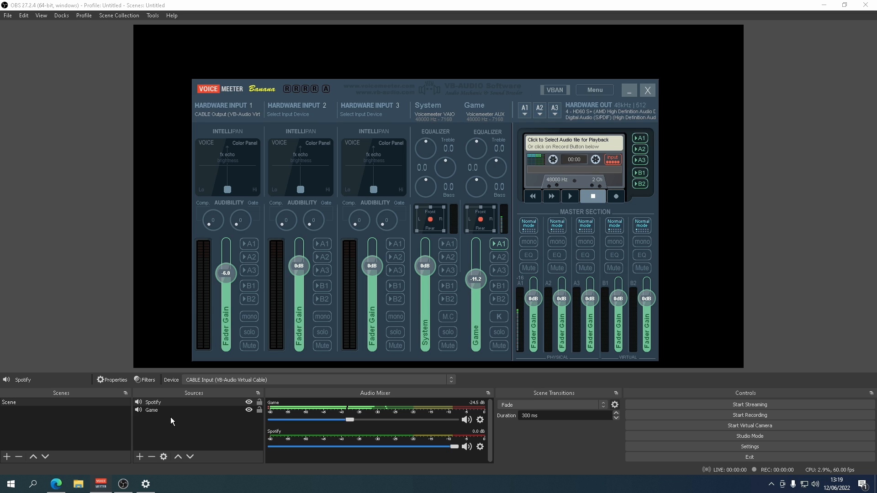
pyautogui.click(630, 93)
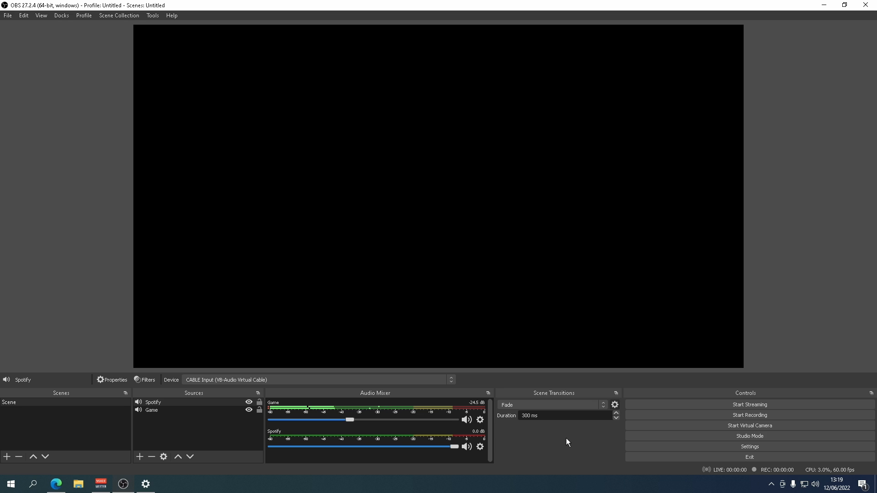